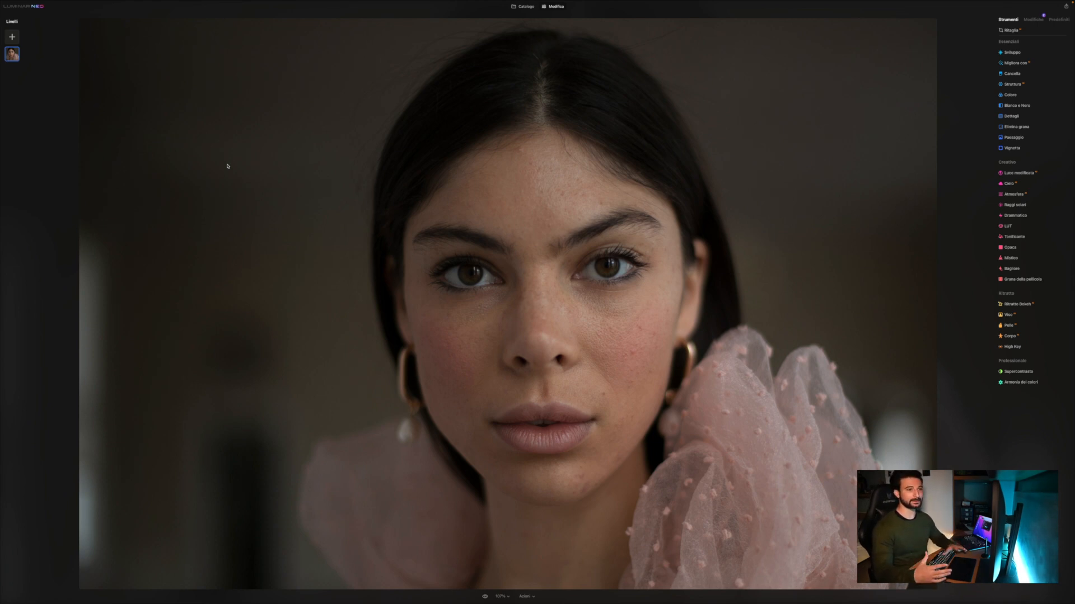
# Step: Relight the portrait with Luce modificata, brightening the foreground and lowering the far brightness to about -63
pyautogui.click(1011, 52)
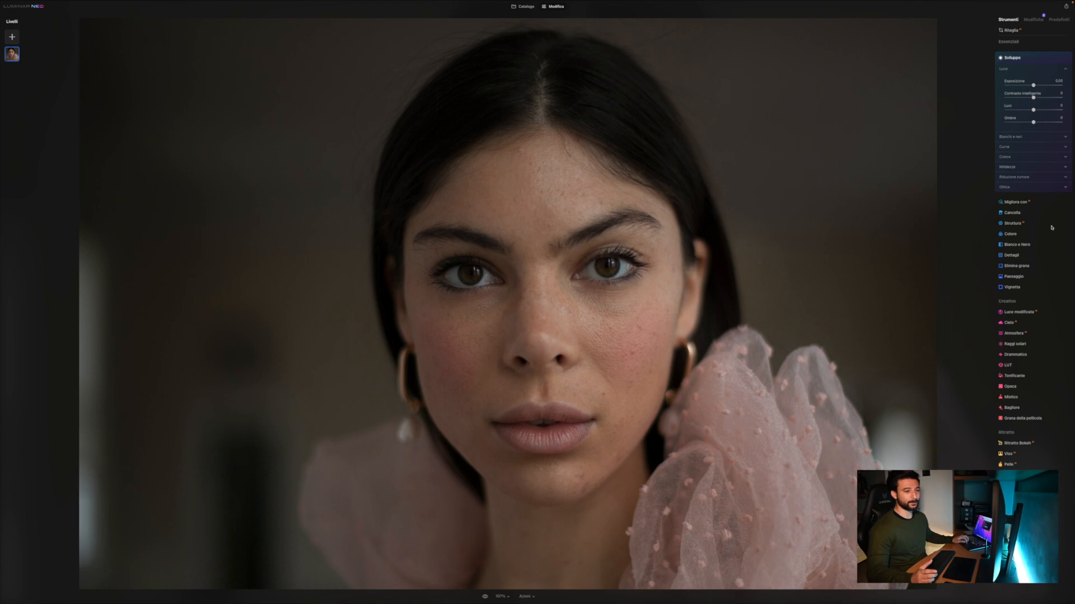
pyautogui.click(1019, 312)
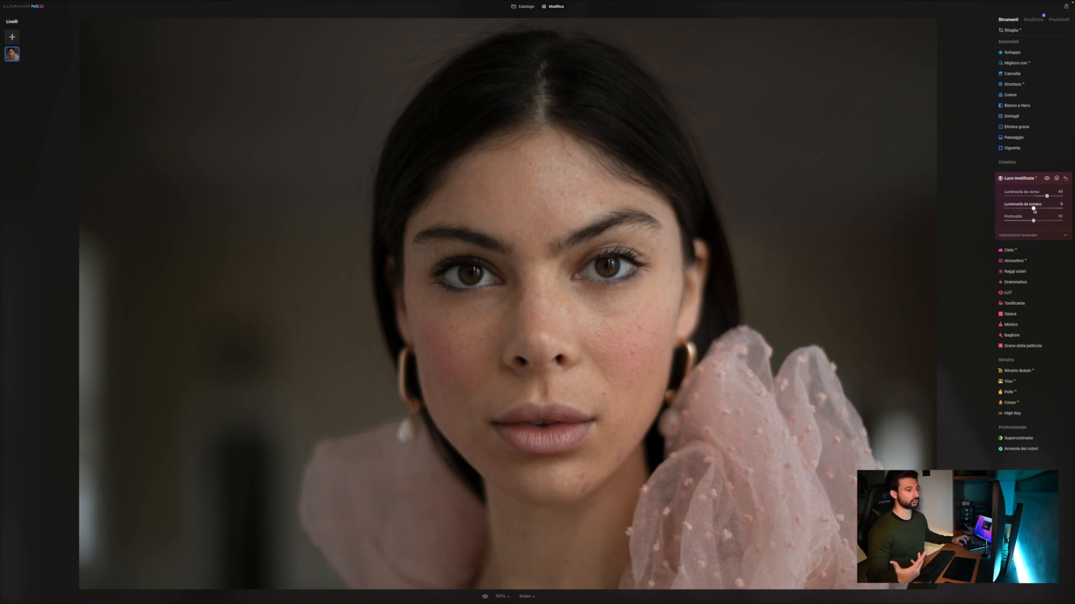
pyautogui.moveTo(1034, 210); pyautogui.dragTo(1015, 209)
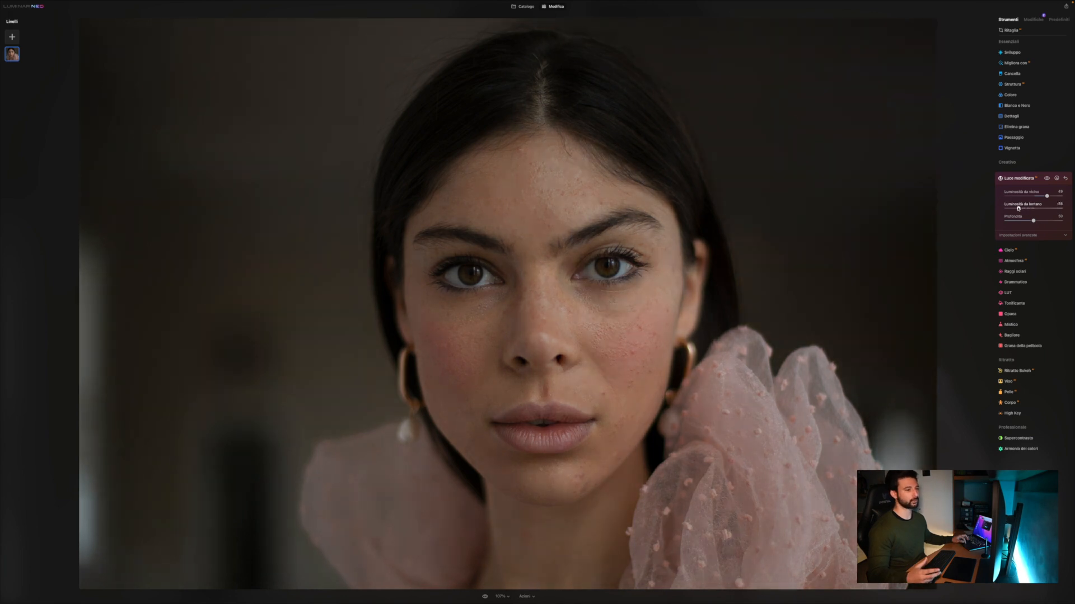
# Step: Compare the portrait with and without the Luce modificata relighting, and open the Bagliore tool
pyautogui.click(1047, 179)
pyautogui.click(1047, 180)
pyautogui.click(1047, 180)
pyautogui.click(1047, 180)
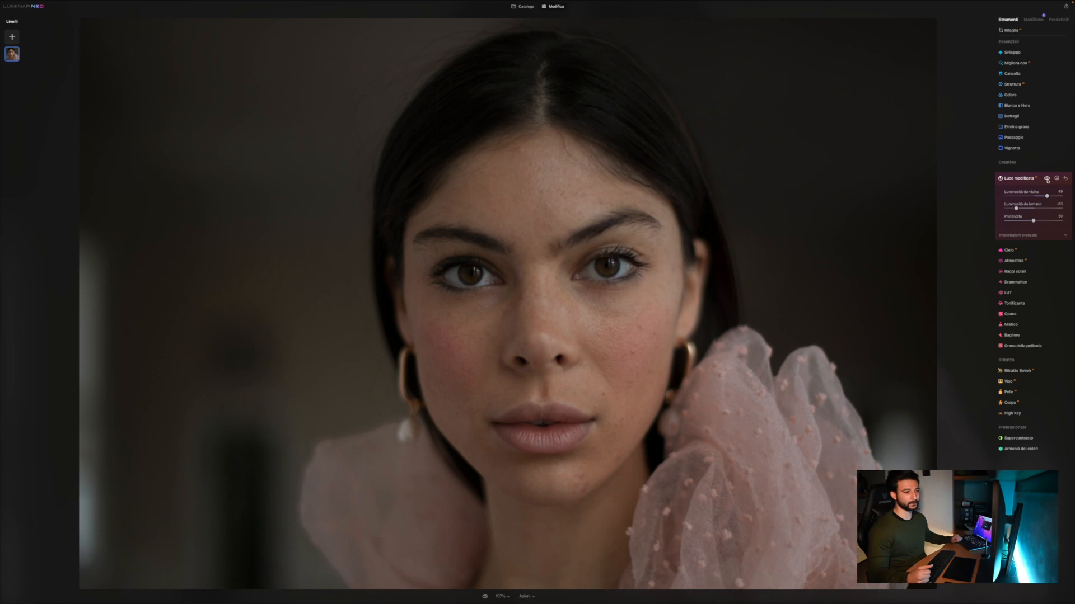
pyautogui.click(1010, 335)
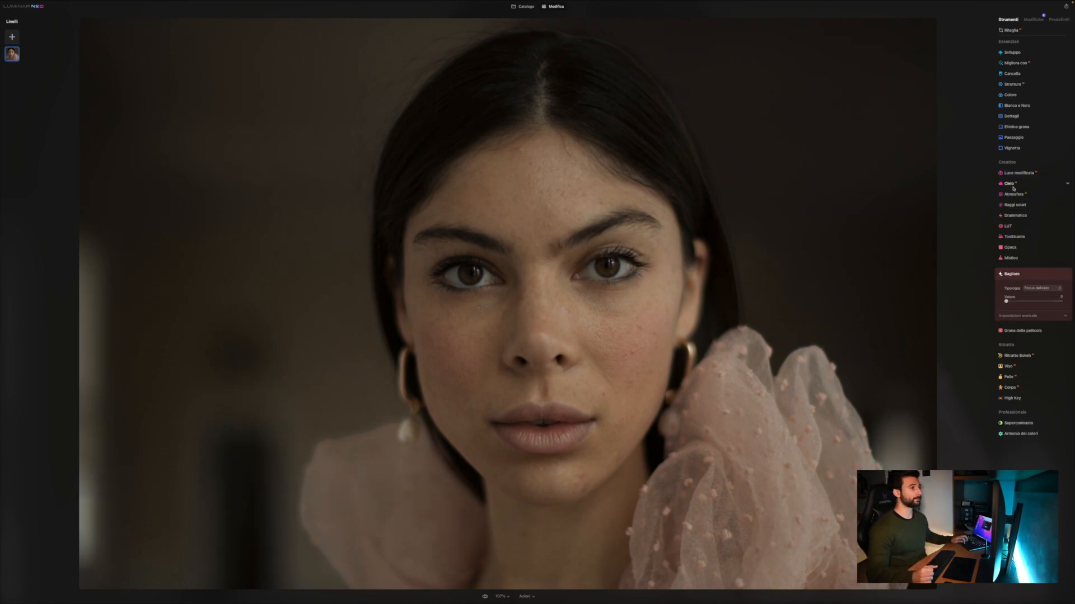
# Step: Switch to the beach shipwreck photo and replace its sky with Sunset Clouds 2
pyautogui.click(524, 6)
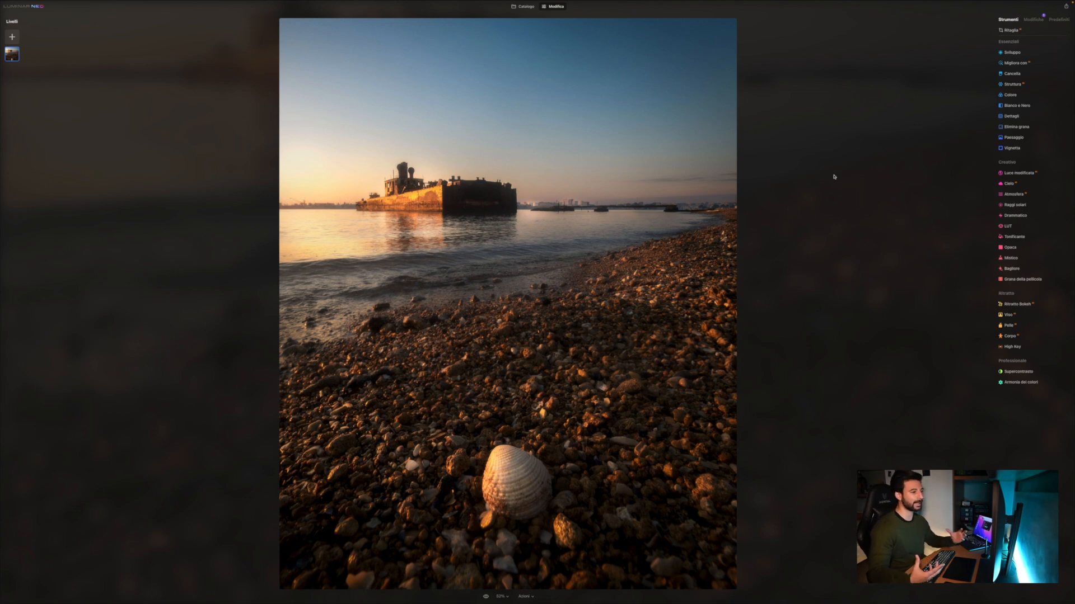
pyautogui.click(1008, 183)
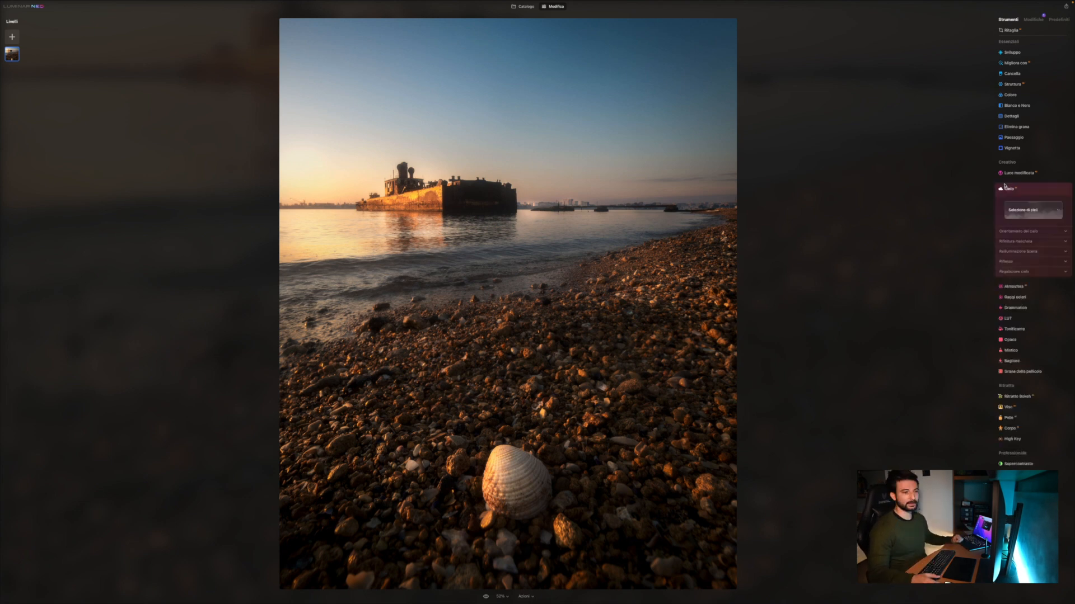
pyautogui.click(1024, 216)
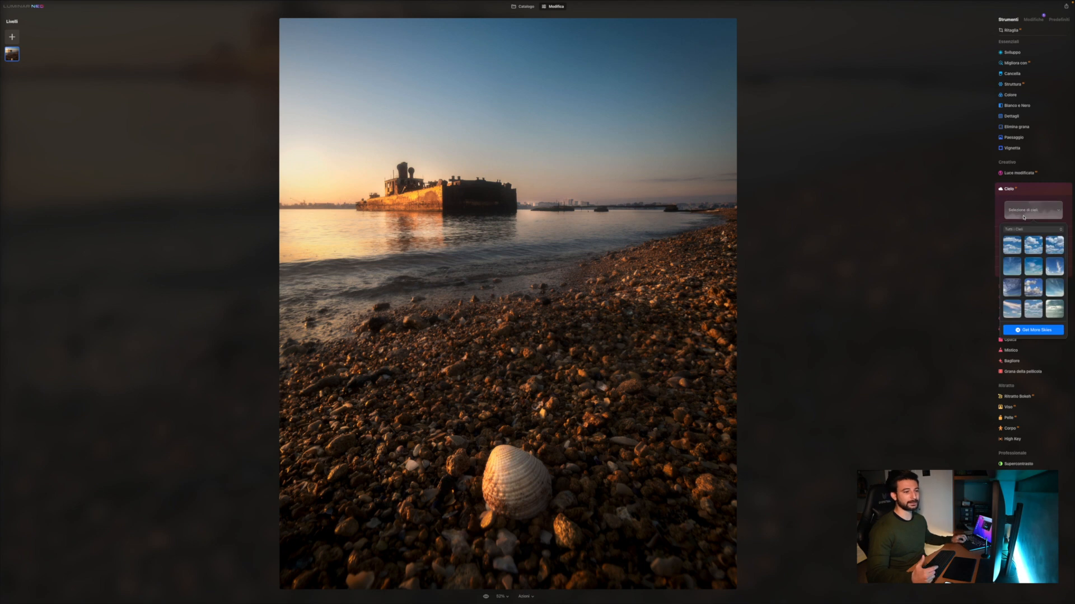
pyautogui.scroll(-5, 1022, 272)
pyautogui.scroll(-5, 1022, 272)
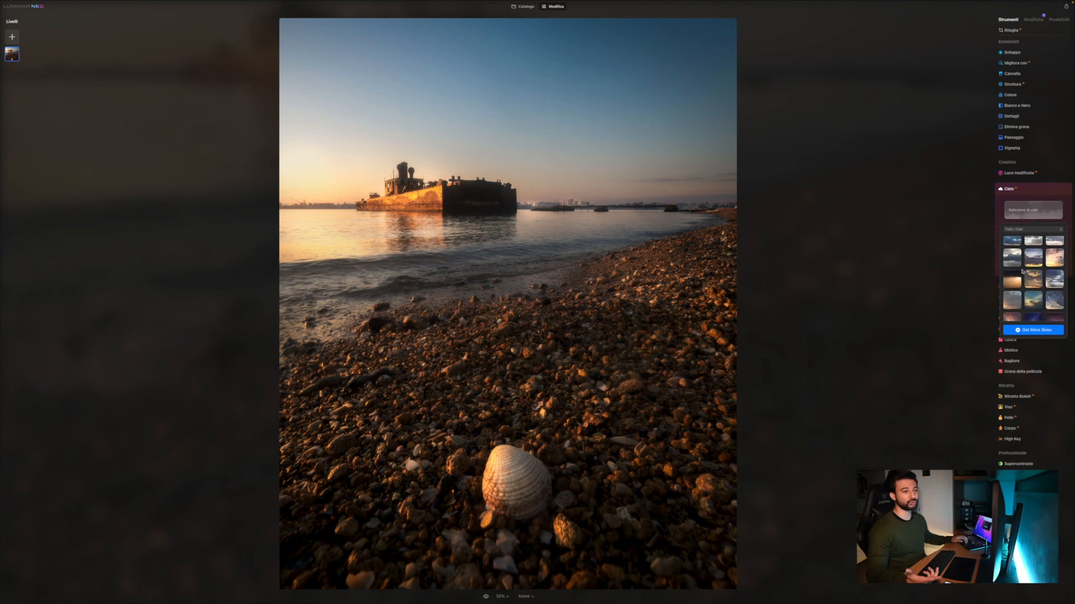
pyautogui.scroll(-5, 1022, 272)
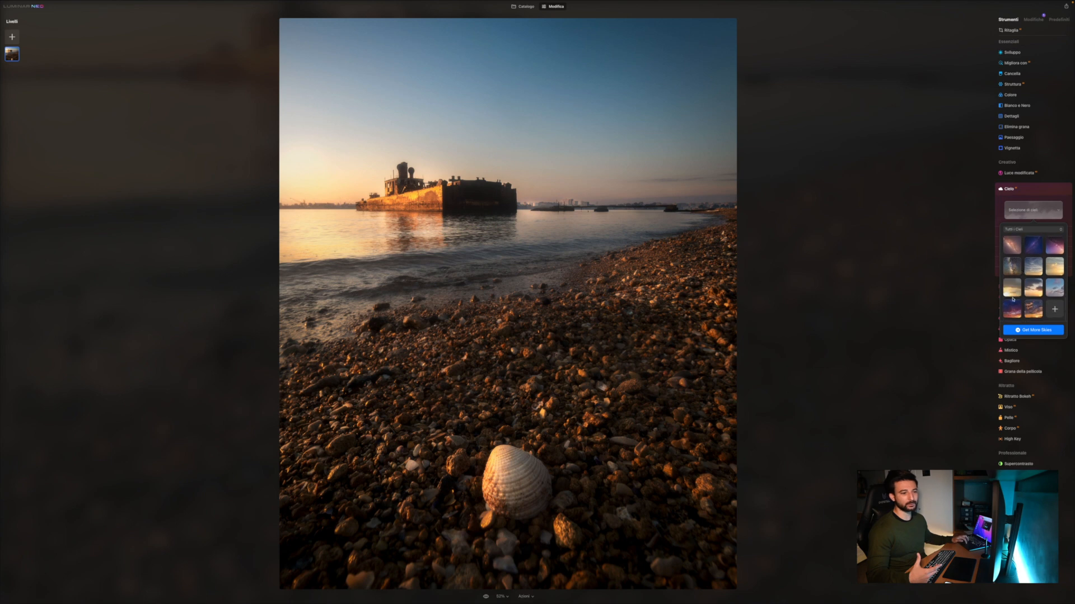
pyautogui.click(1009, 310)
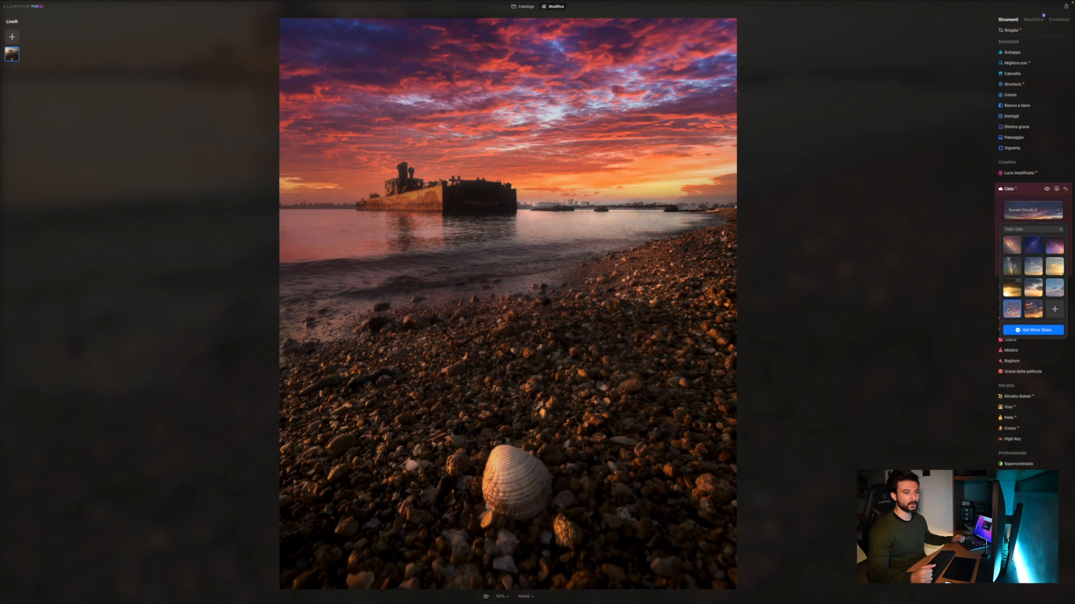
# Step: Try several alternative skies on the beach photo, including Galaxy 2 and Galaxy 1, and reapply Sunset Clouds 2
pyautogui.scroll(2, 1033, 274)
pyautogui.scroll(1, 1032, 275)
pyautogui.click(1033, 259)
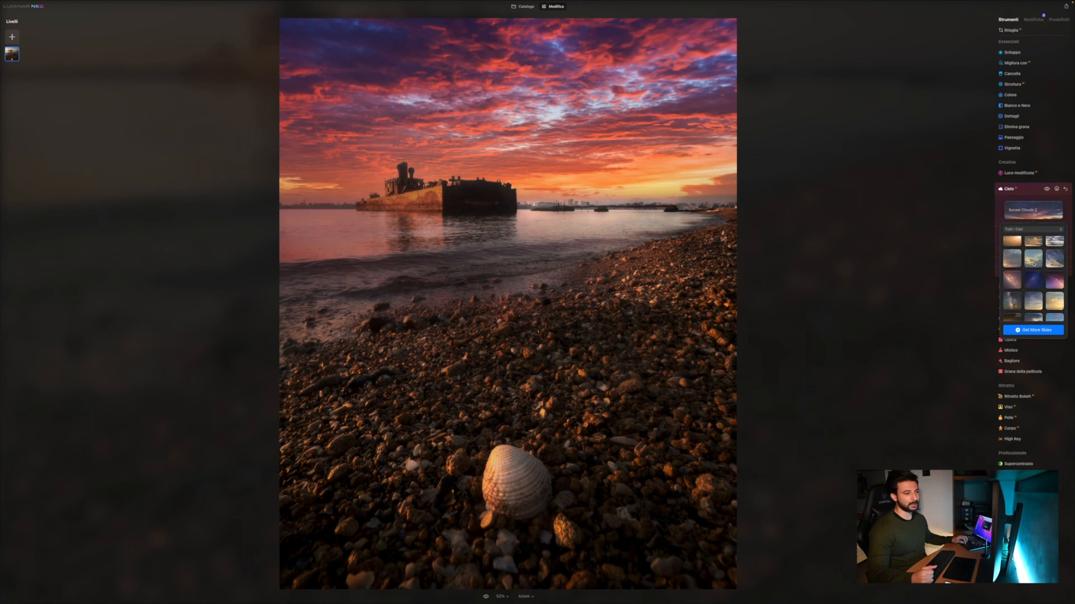
pyautogui.click(1030, 286)
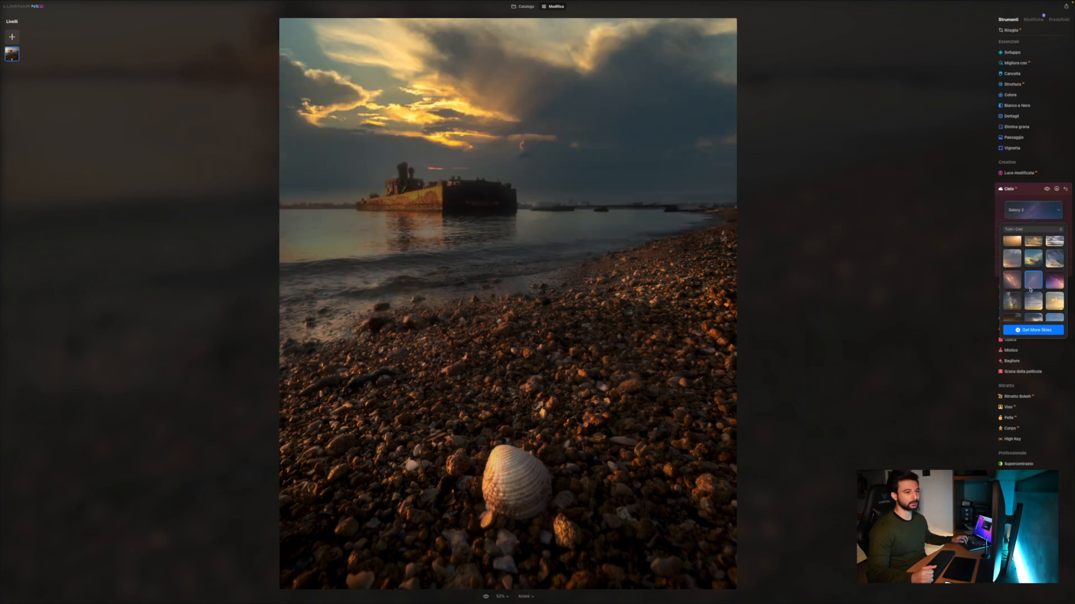
pyautogui.scroll(1, 1028, 296)
pyautogui.click(1011, 295)
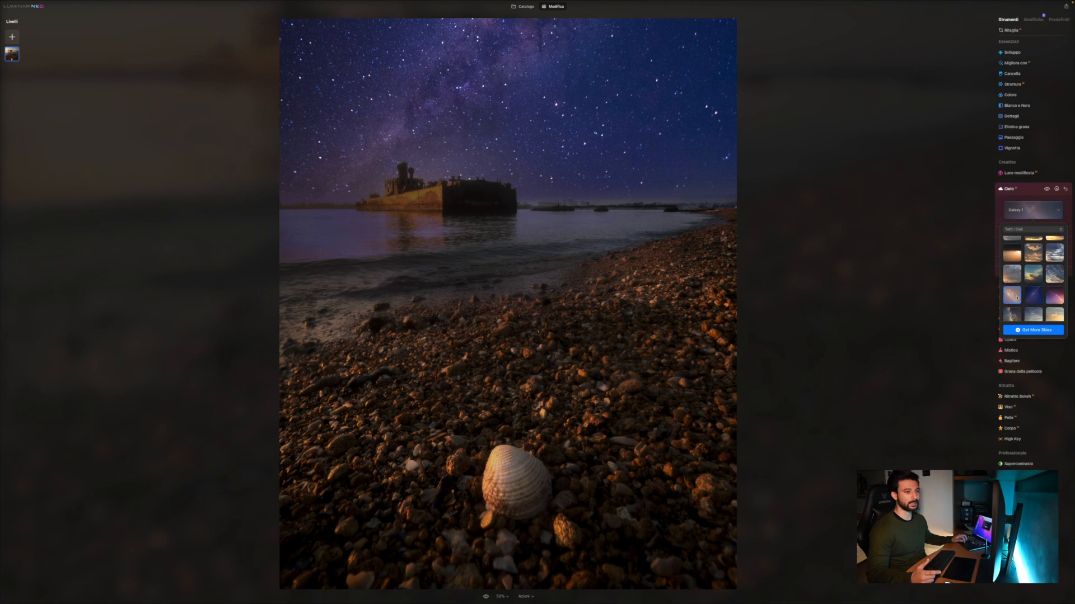
pyautogui.scroll(3, 1010, 286)
pyautogui.click(1010, 281)
pyautogui.scroll(2, 1009, 280)
pyautogui.click(1011, 260)
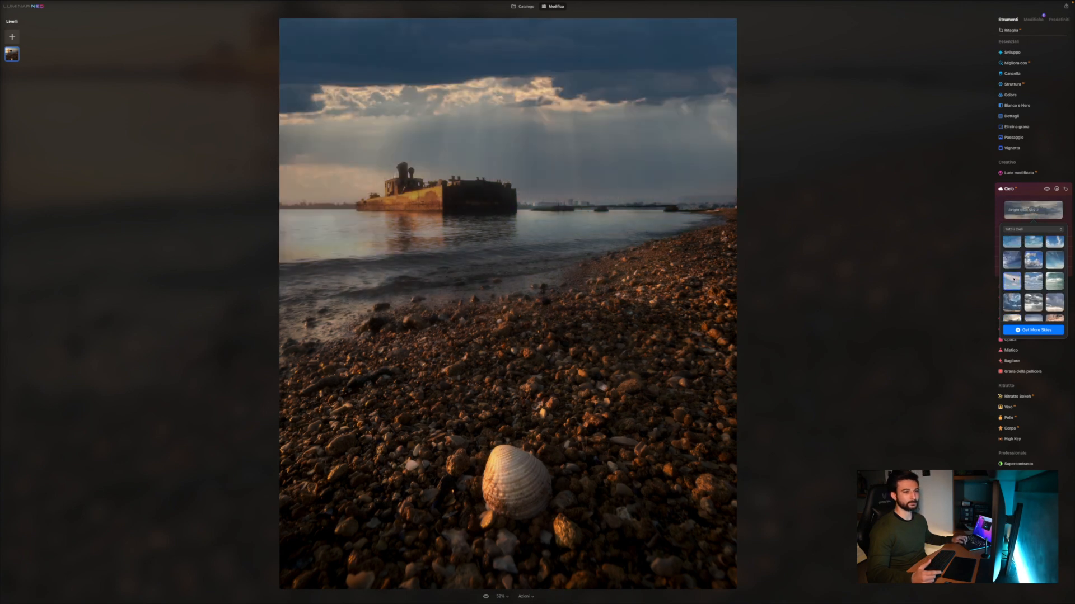
pyautogui.click(1033, 260)
pyautogui.scroll(-5, 1044, 275)
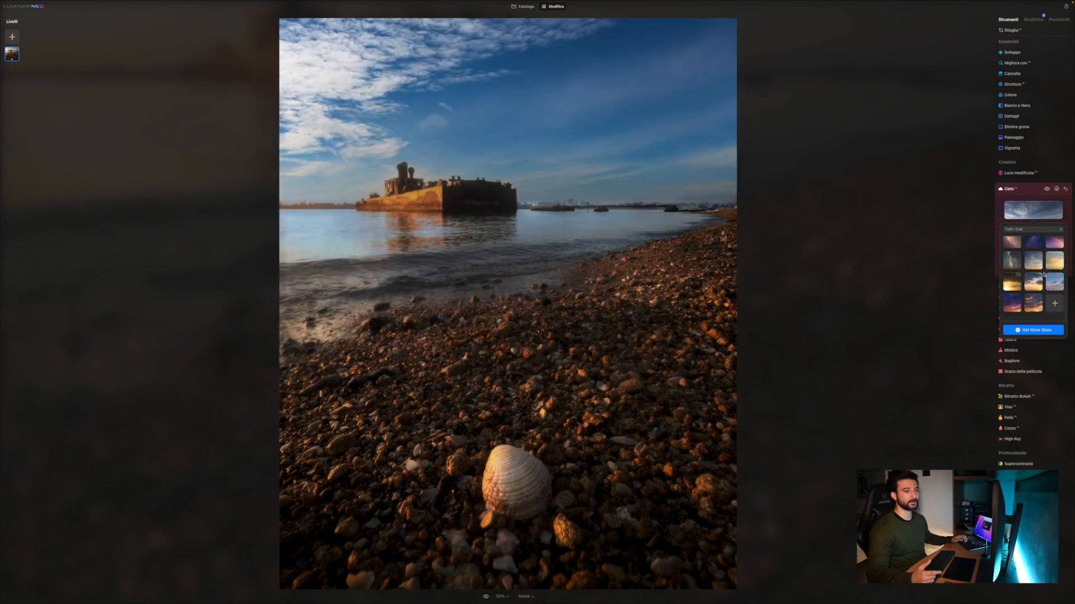
pyautogui.click(1010, 312)
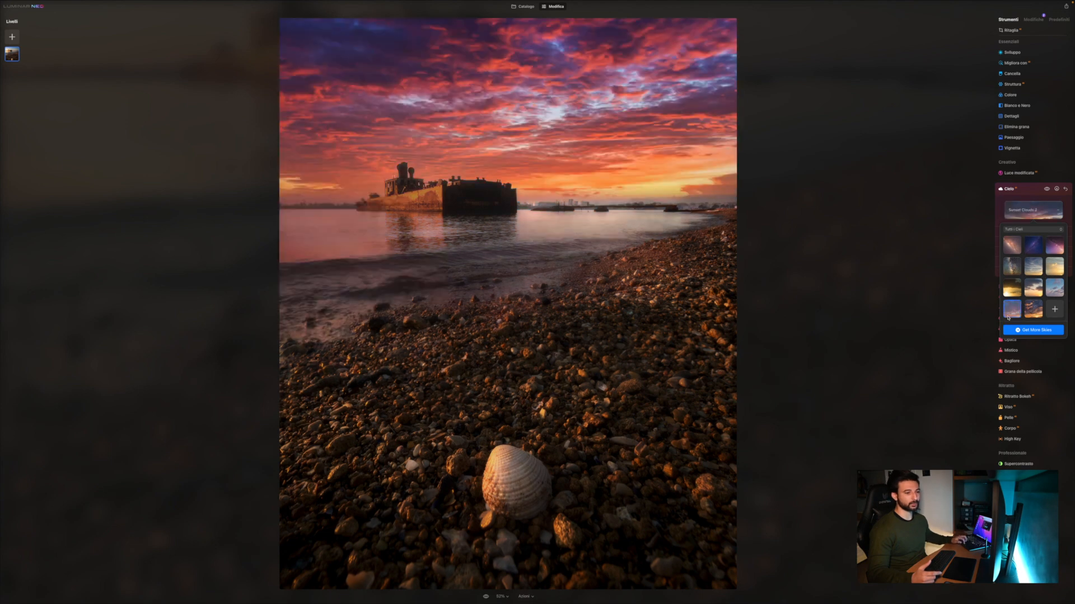
# Step: Fine-tune the replaced sky's orientation, mask and scene relighting, and set the water reflection amount to 43
pyautogui.click(1007, 232)
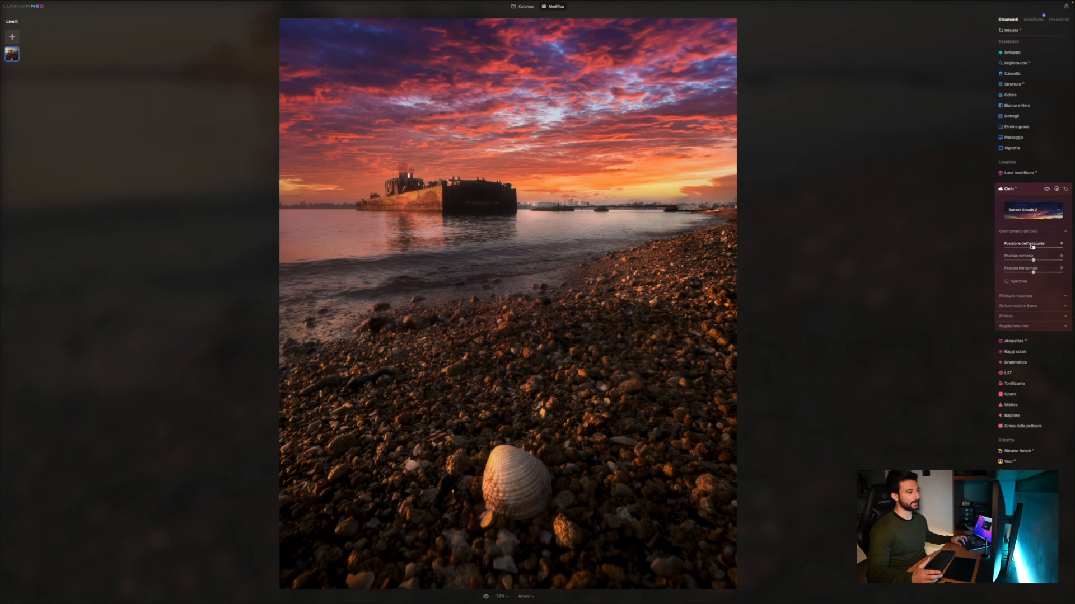
pyautogui.moveTo(1033, 247); pyautogui.dragTo(1034, 273)
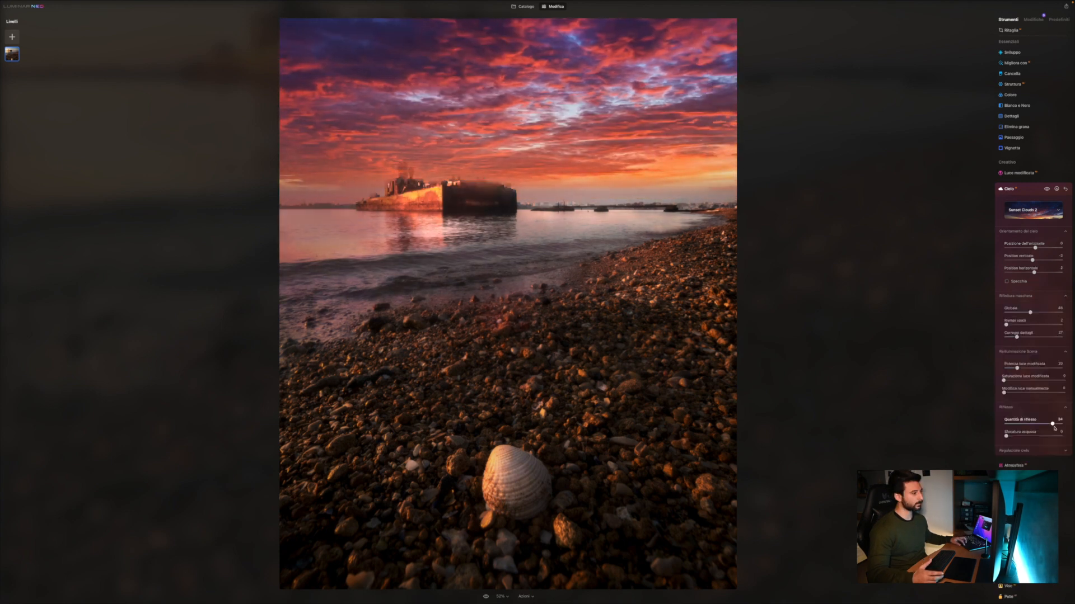
pyautogui.moveTo(1042, 425); pyautogui.dragTo(1030, 425)
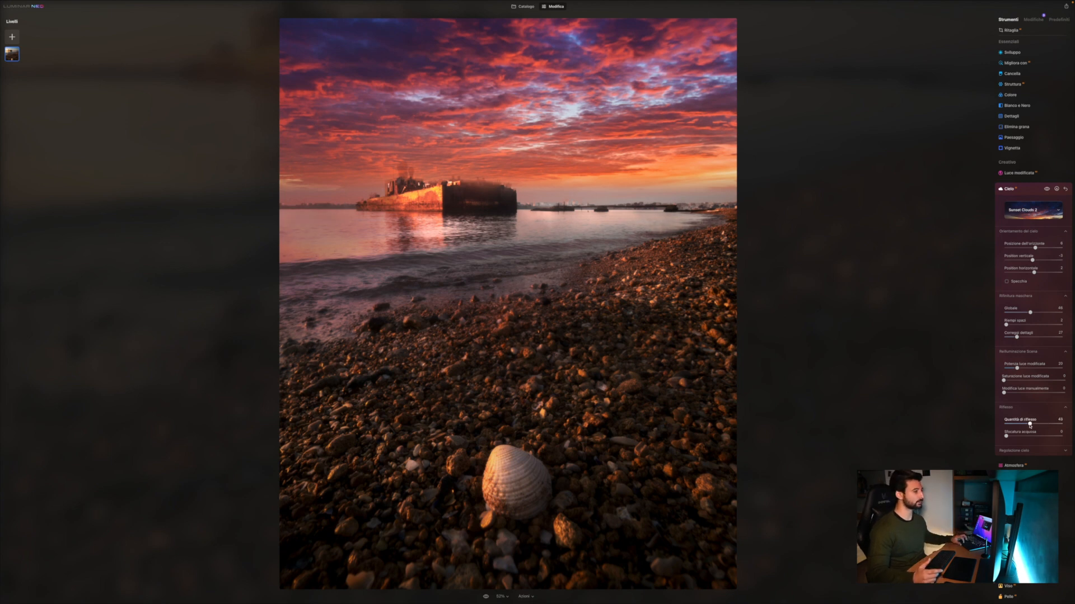
pyautogui.click(1016, 451)
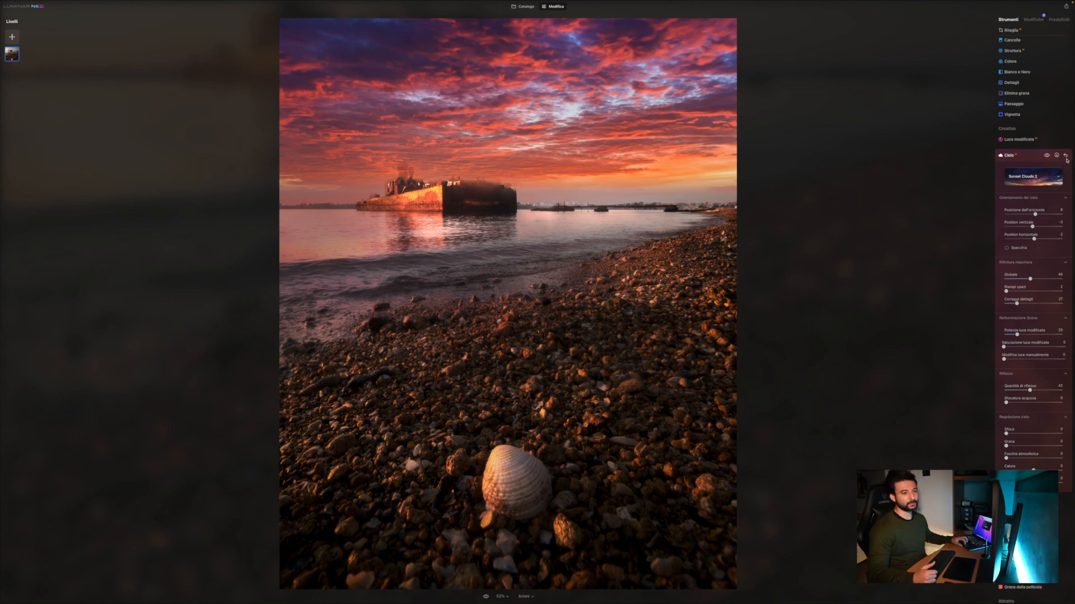
pyautogui.click(1031, 155)
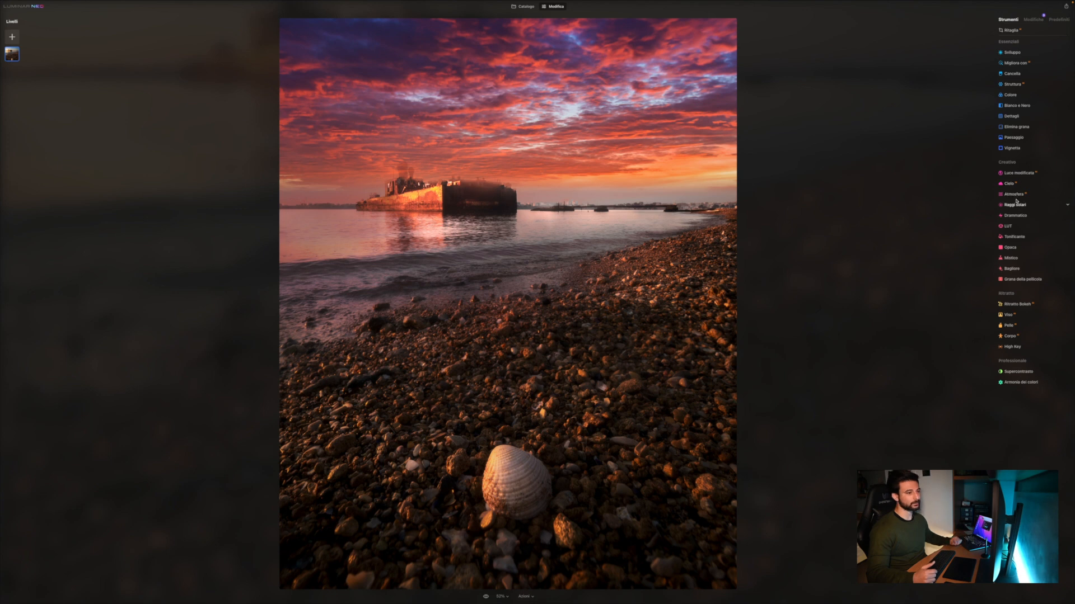
# Step: Add Nebbia fog to the beach photo with the Atmosfera tool at an amount of about 43
pyautogui.click(1014, 196)
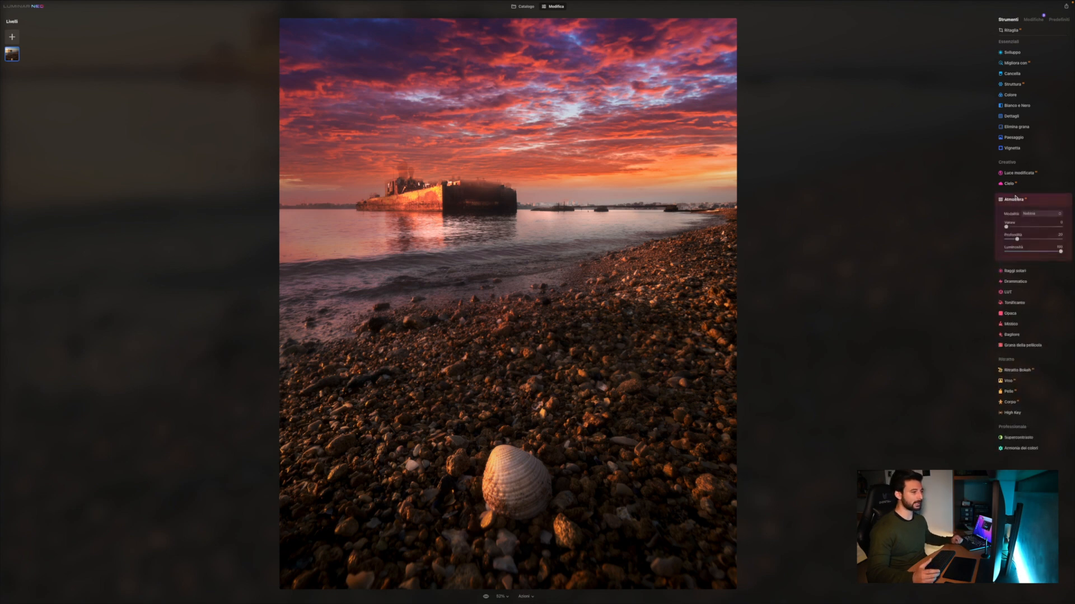
pyautogui.click(1032, 215)
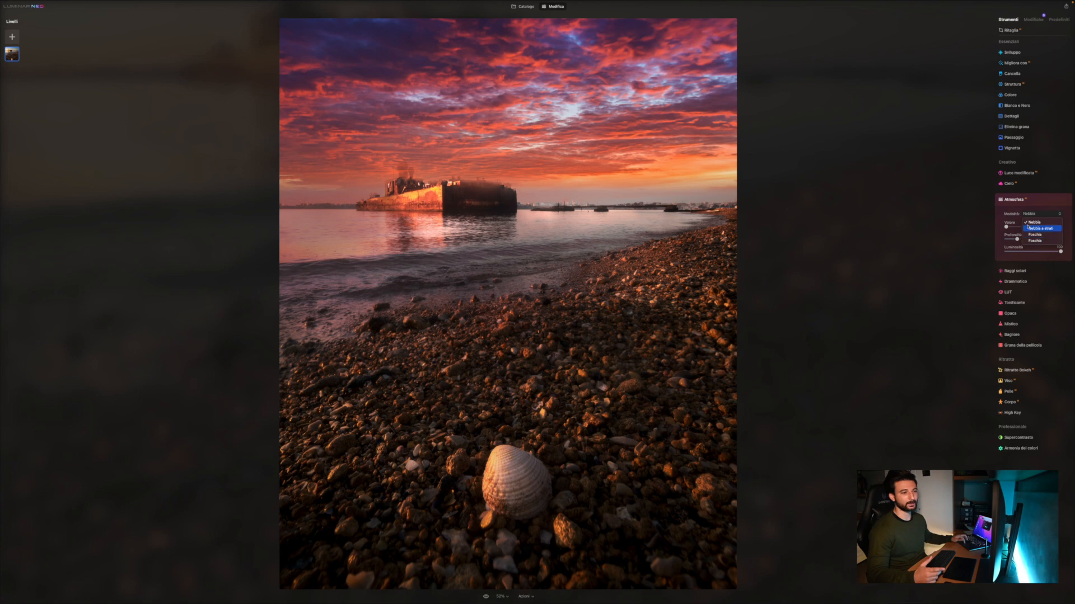
pyautogui.click(1007, 227)
pyautogui.moveTo(1006, 227); pyautogui.dragTo(1030, 227)
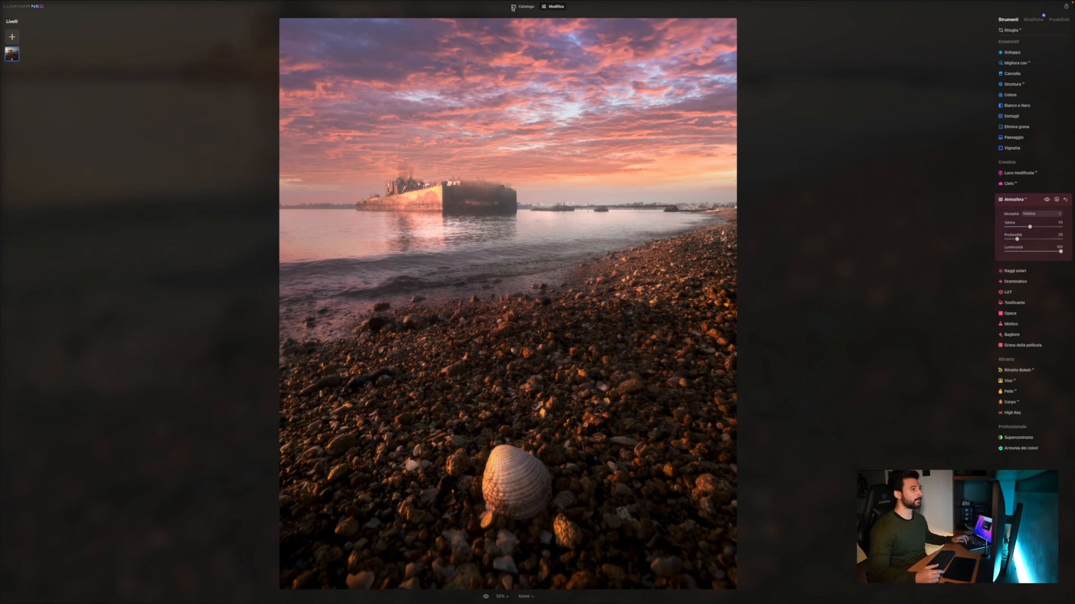
# Step: Reopen the close-up portrait of the dark-haired woman and smooth her skin with a Pelle amount of 14
pyautogui.click(520, 8)
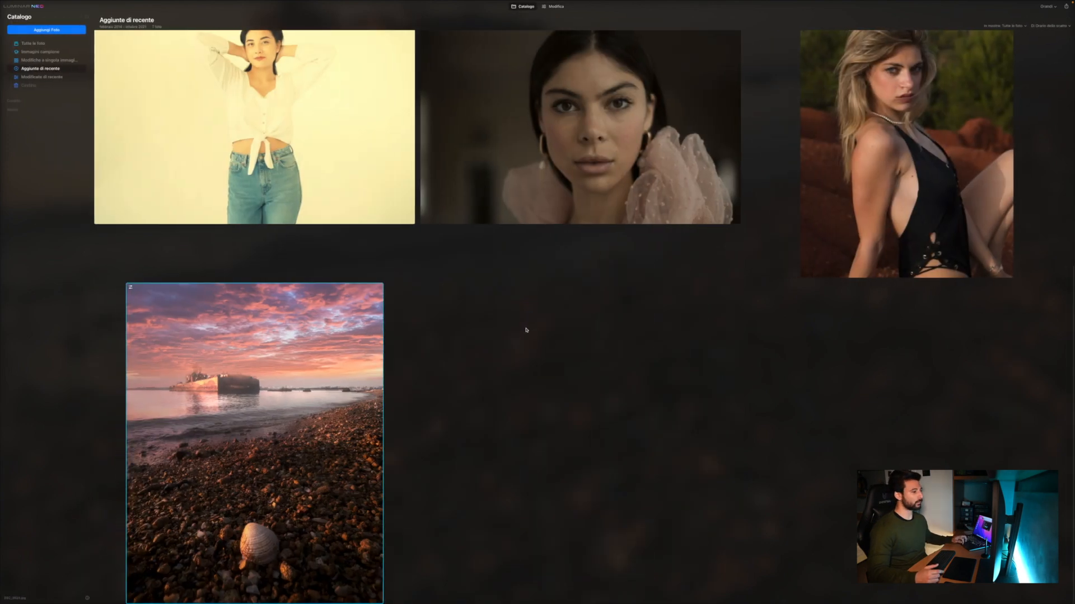
pyautogui.click(553, 168)
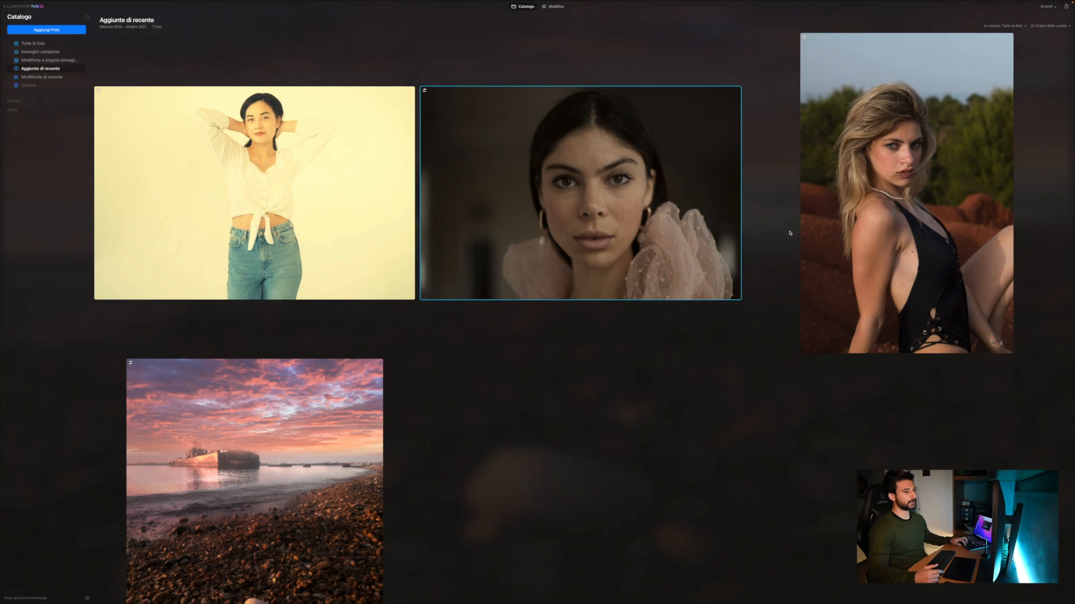
pyautogui.press('Return')
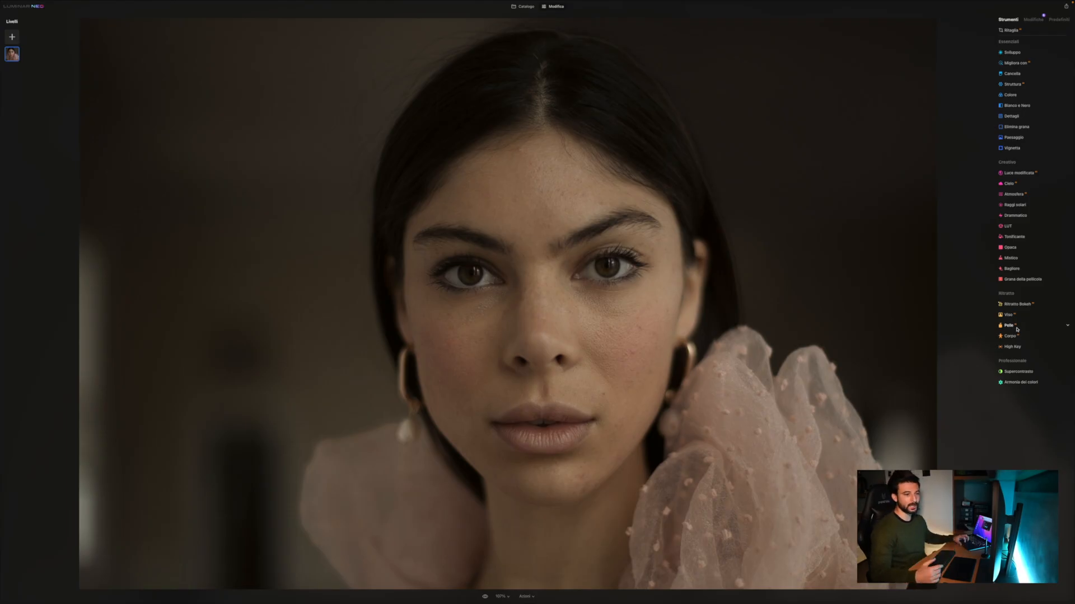
pyautogui.click(1017, 330)
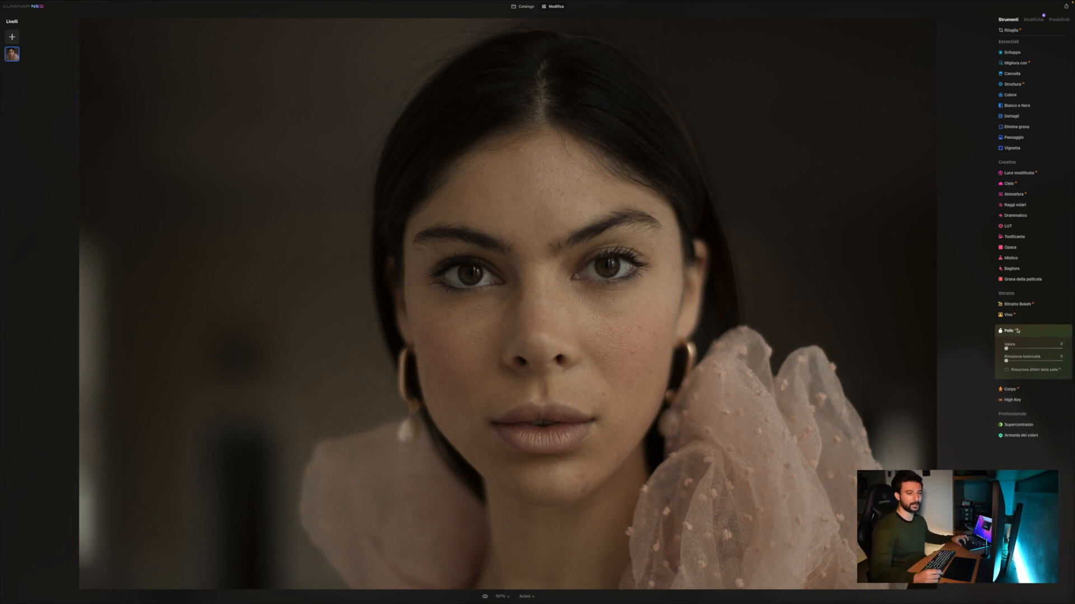
pyautogui.moveTo(1007, 349)
pyautogui.mouseDown()
pyautogui.moveTo(1038, 348)
pyautogui.moveTo(1013, 347)
pyautogui.mouseUp()
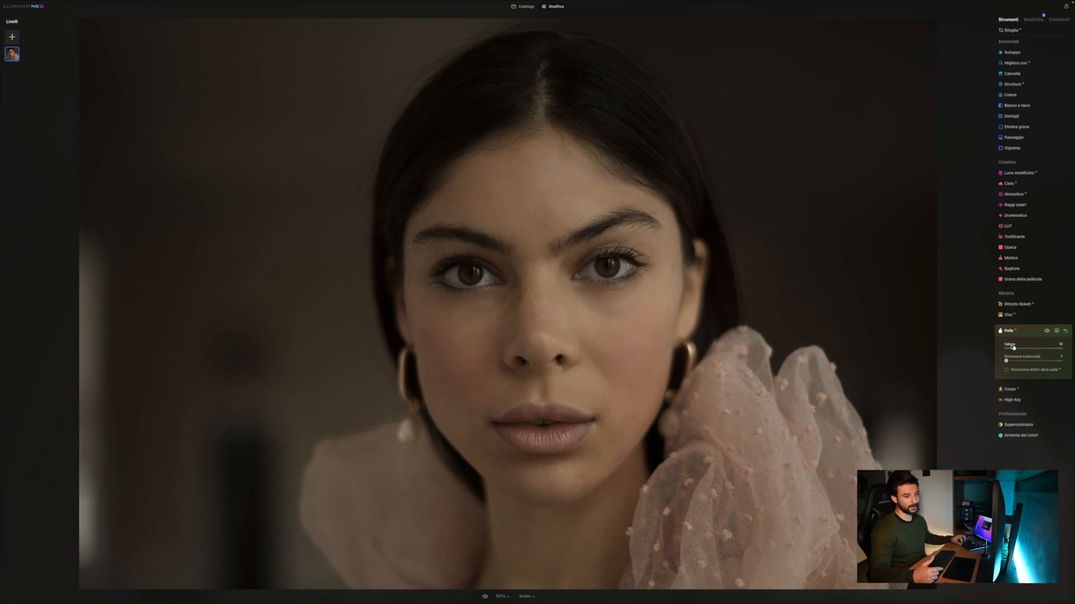
# Step: Brighten the face with Illumina viso at 57 and slim it with Assottiglia viso at 33
pyautogui.click(1008, 315)
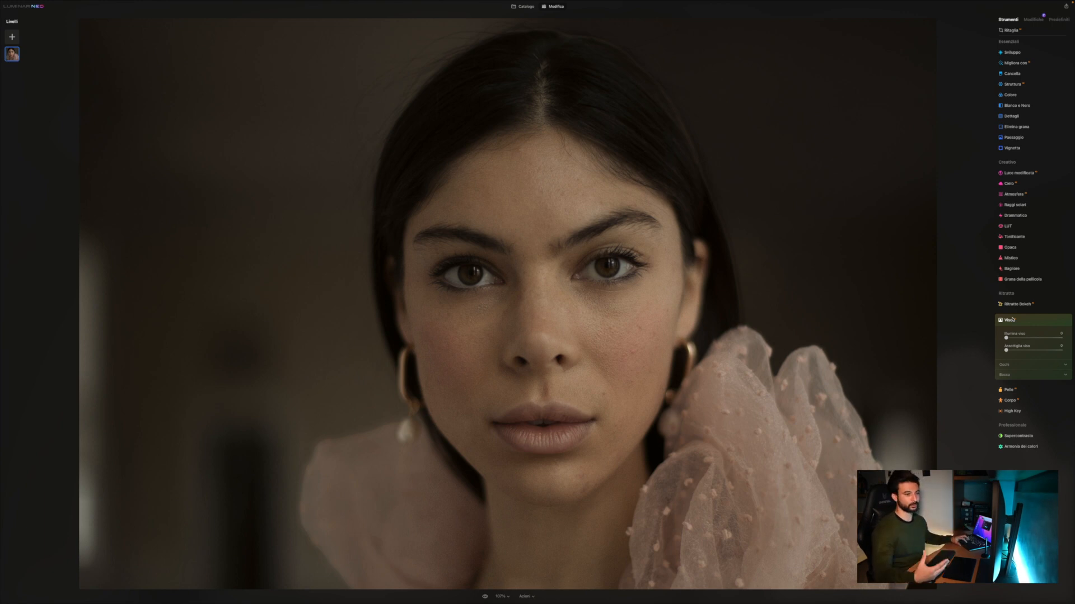
pyautogui.moveTo(1006, 338); pyautogui.dragTo(1037, 341)
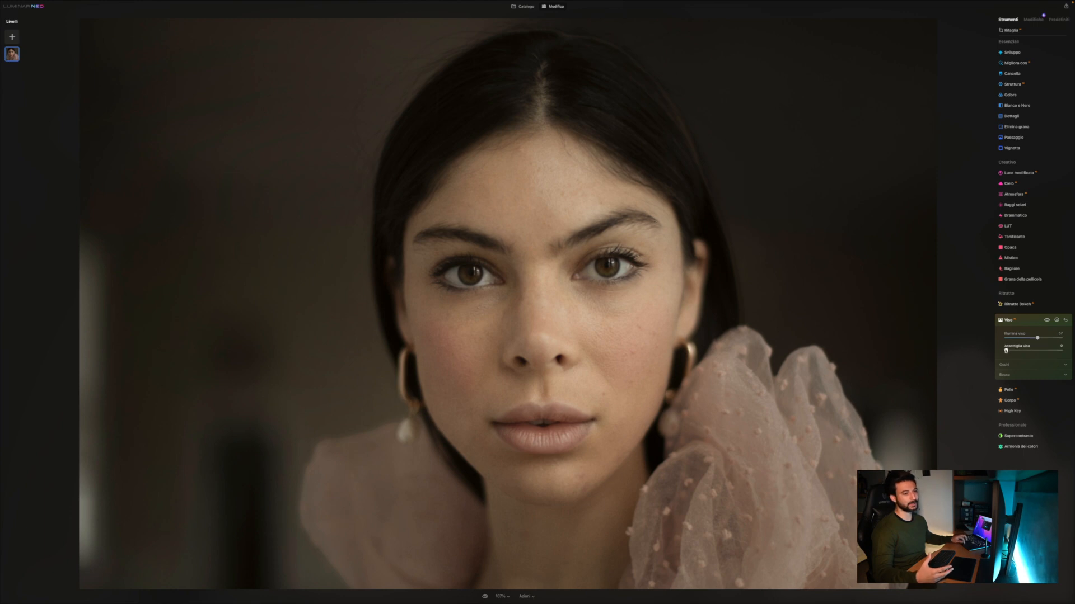
pyautogui.moveTo(1005, 351); pyautogui.dragTo(1024, 352)
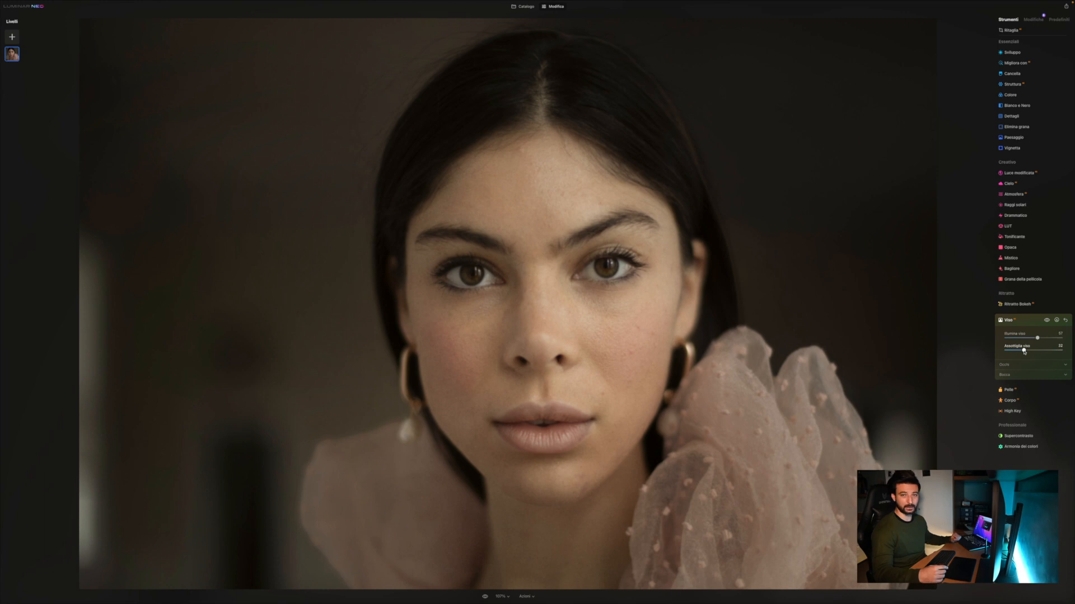
# Step: Examine the settings of the Corpo, Armonia dei colori and Supercontrasto tools
pyautogui.click(1009, 401)
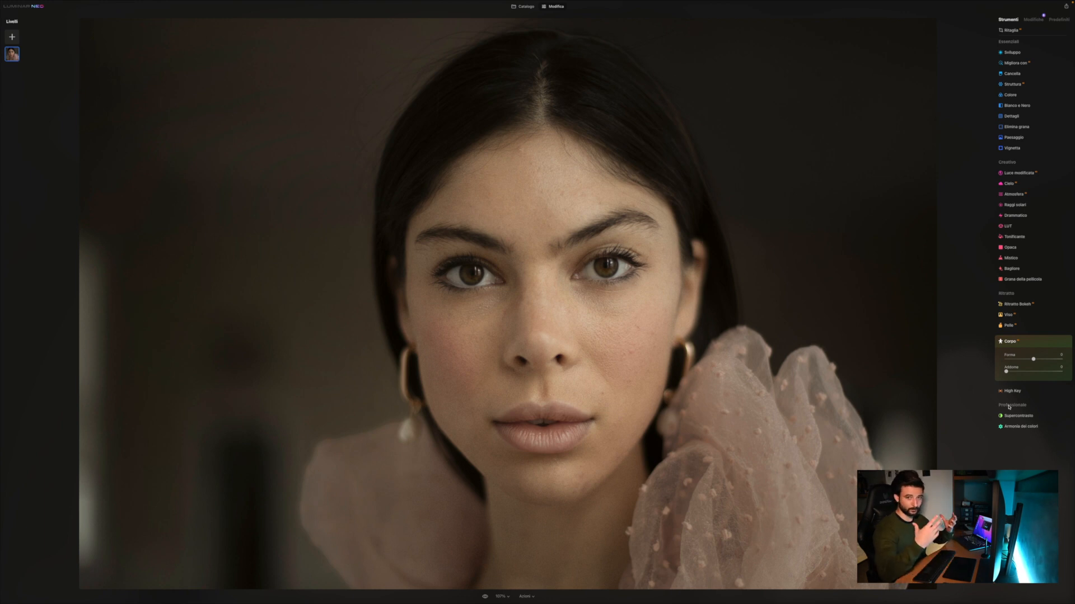
pyautogui.click(1019, 426)
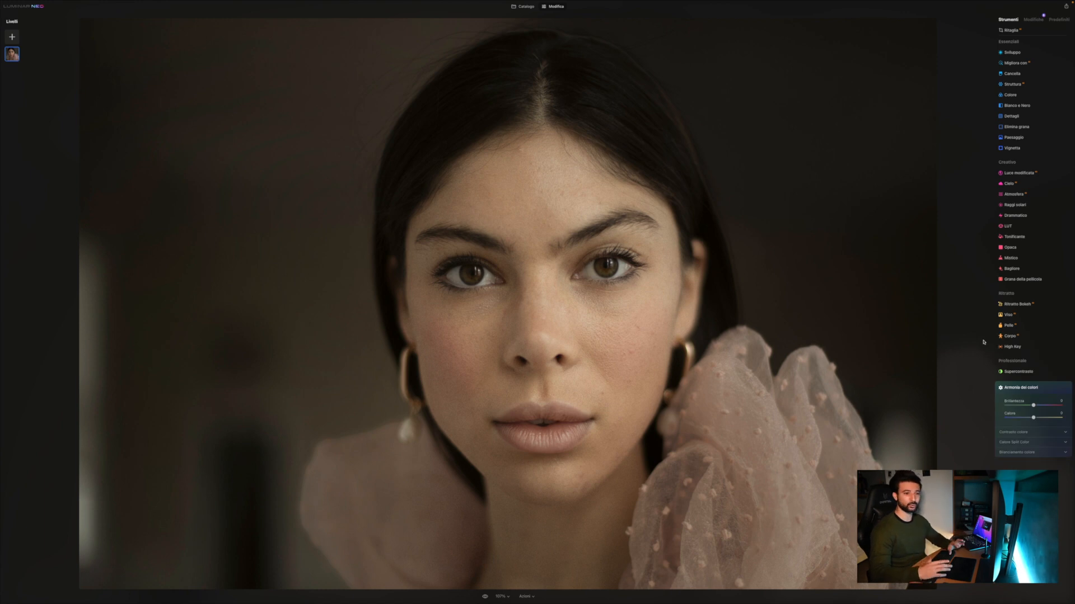
pyautogui.click(1011, 371)
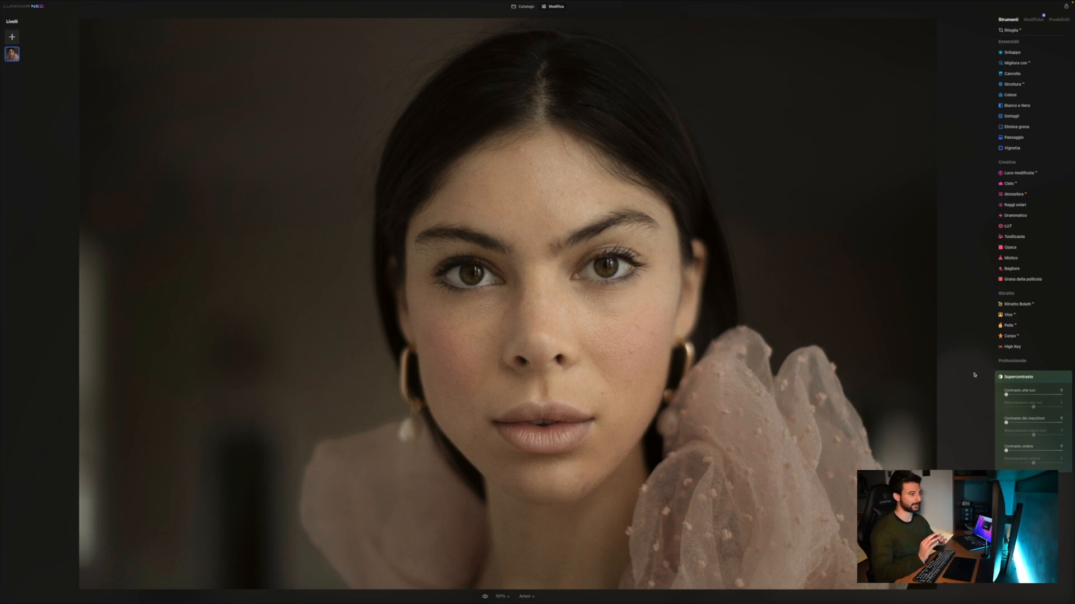
# Step: Open the list of edits applied to the portrait
pyautogui.click(1015, 20)
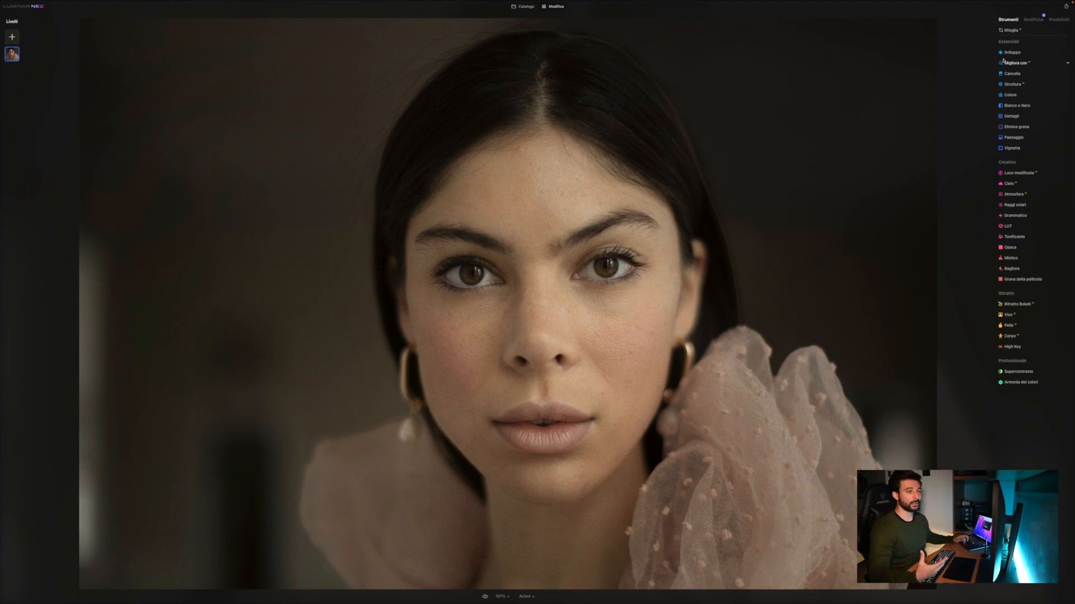
pyautogui.click(1033, 20)
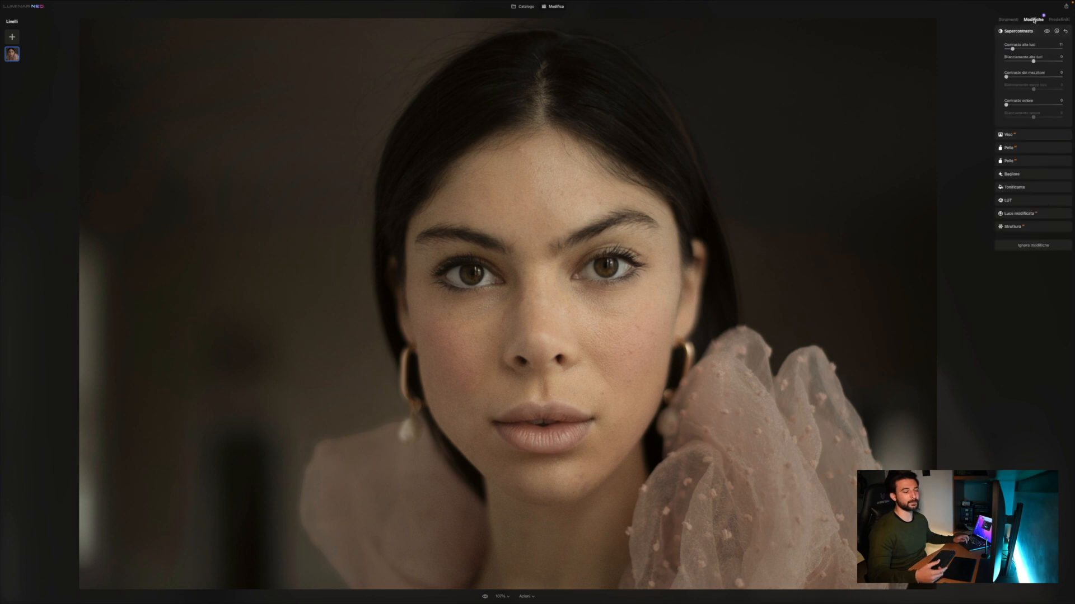